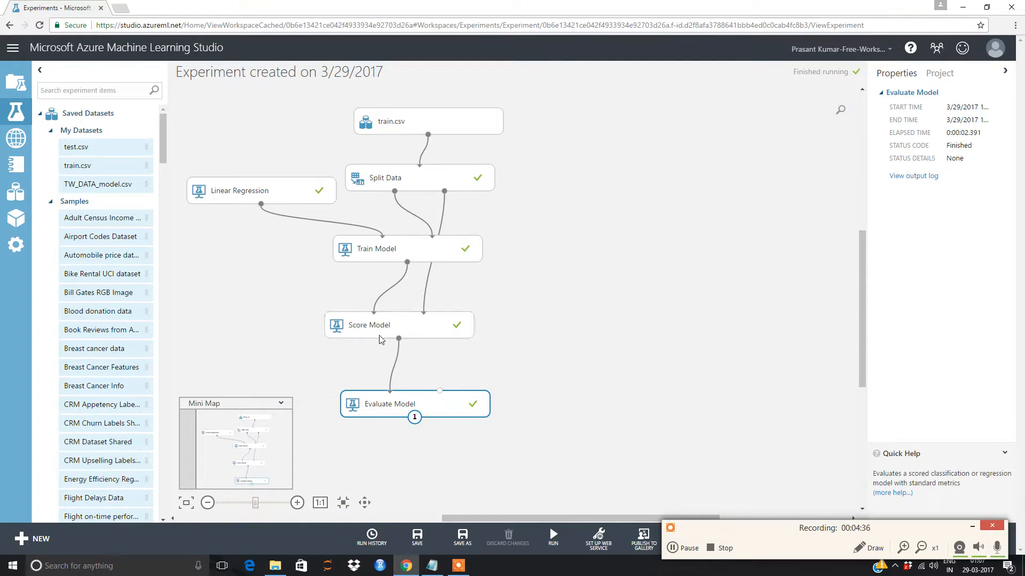
- Delete the Evaluate Model module from the experiment
right_click(384, 404)
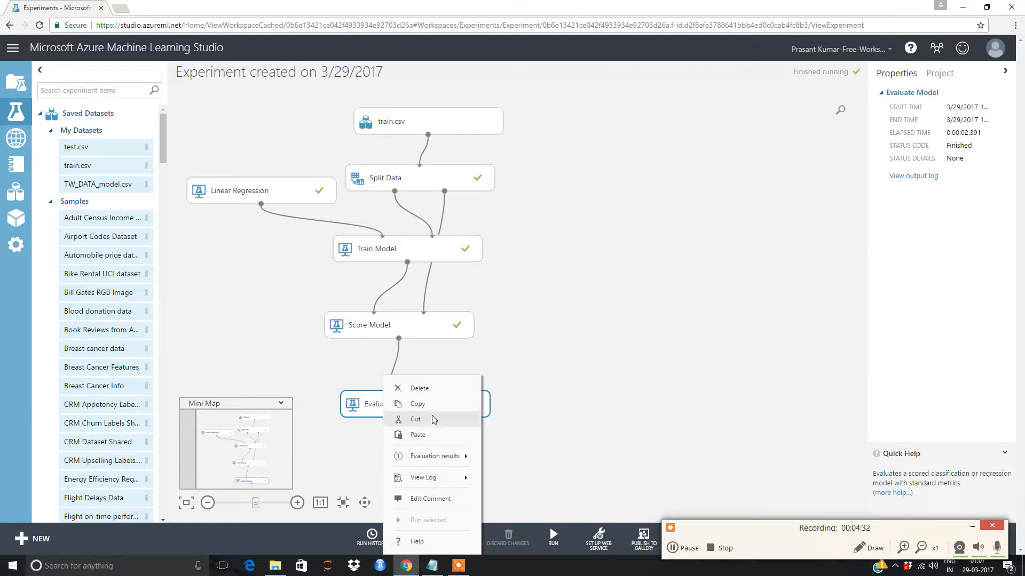
click(420, 389)
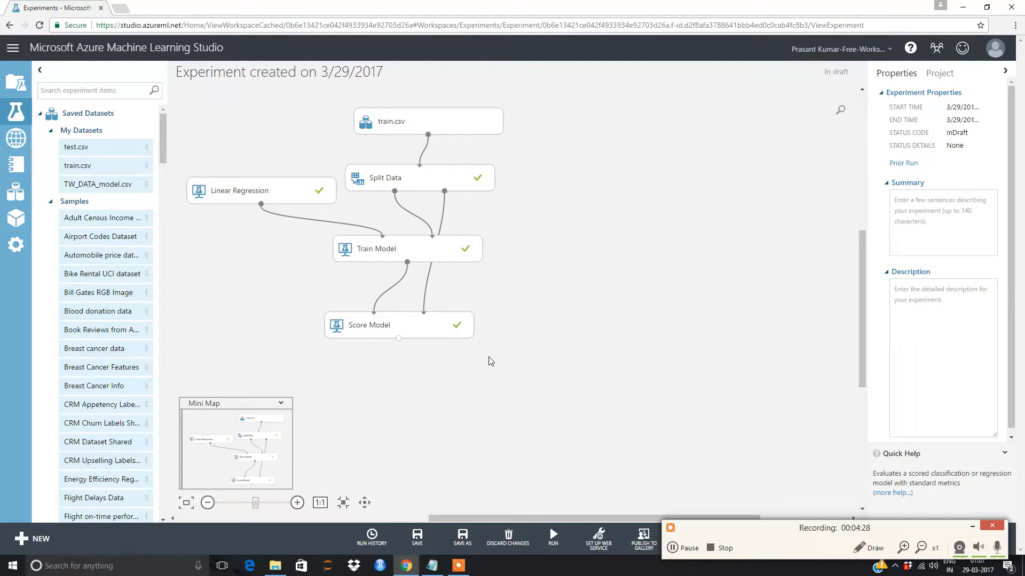
- Open the visualization of the Score Model module's scored dataset
right_click(404, 327)
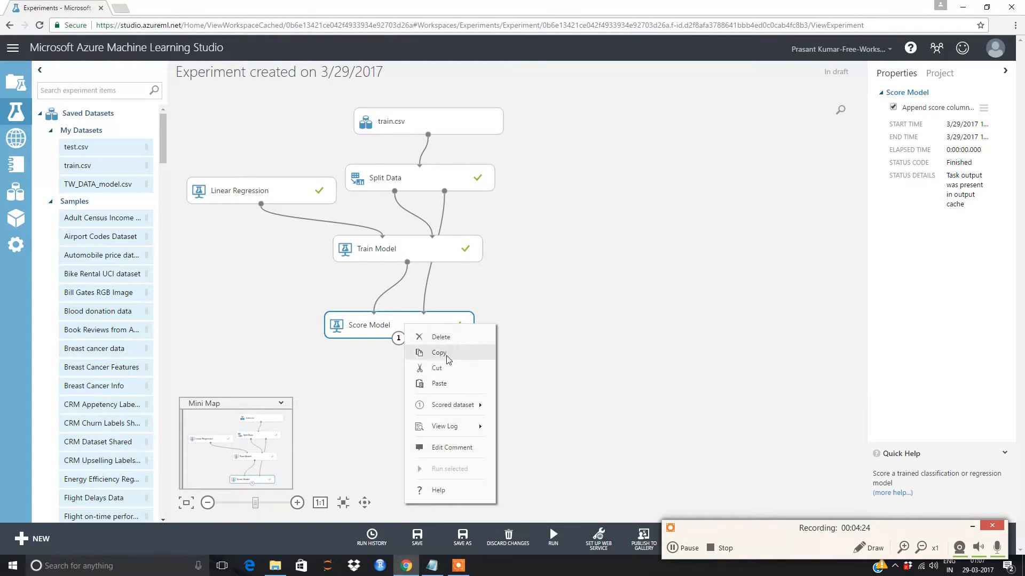
mouse_move(452, 409)
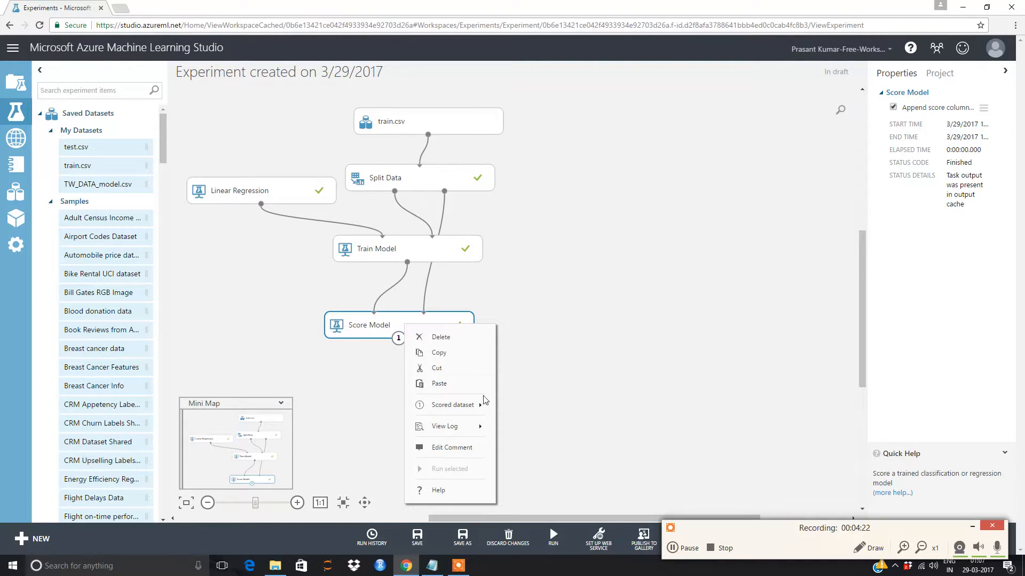
click(536, 467)
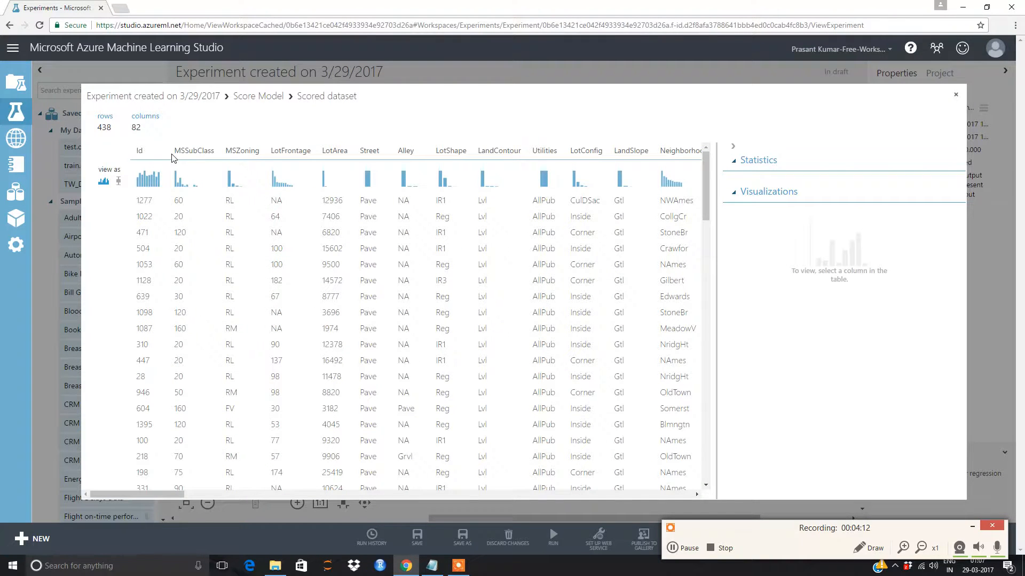
- Inspect the SalePrice and Scored Labels columns of the scored dataset and their statistics
drag(158, 493, 694, 495)
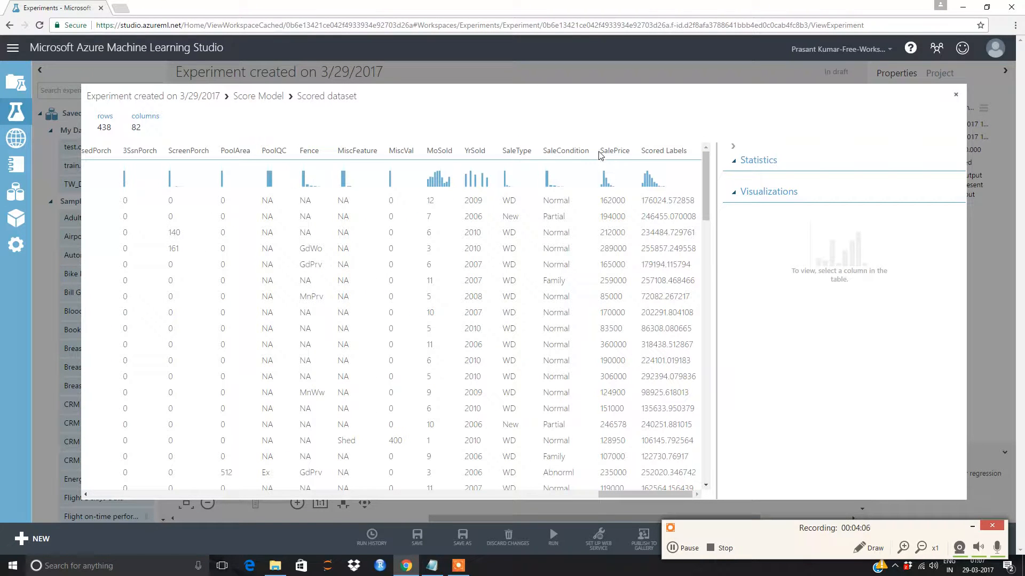
drag(597, 151, 625, 149)
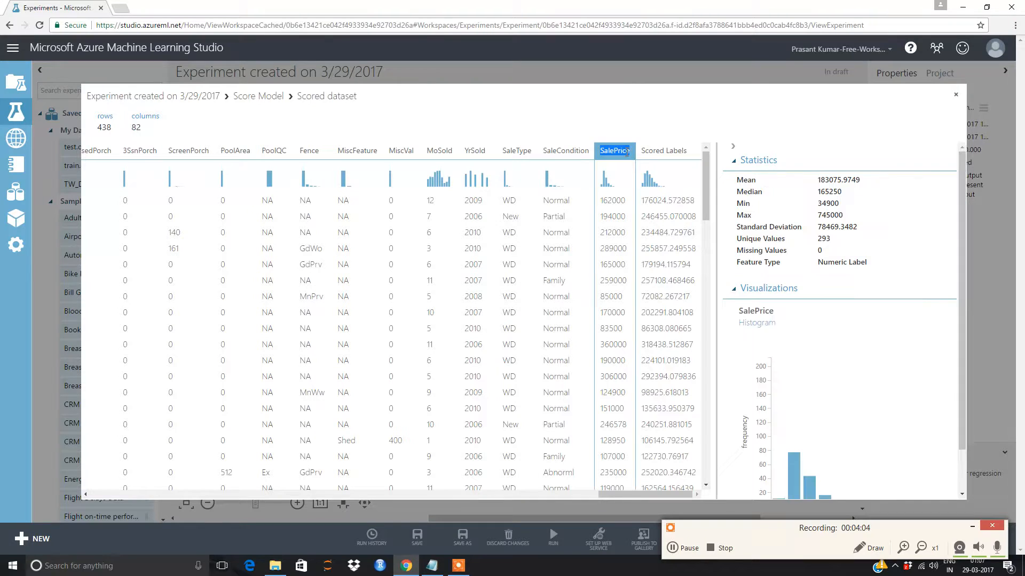
click(636, 145)
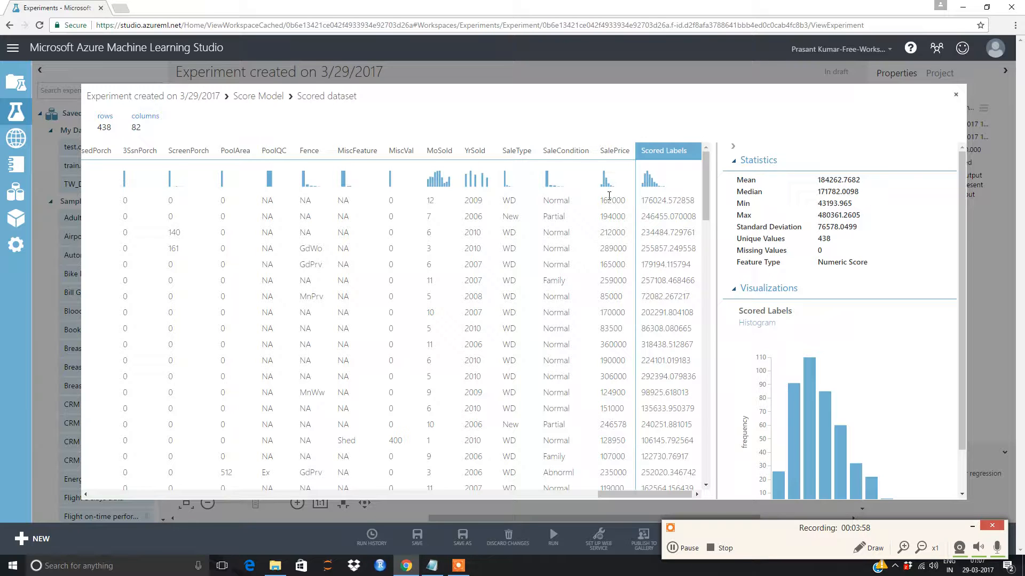
drag(601, 200, 622, 198)
click(623, 199)
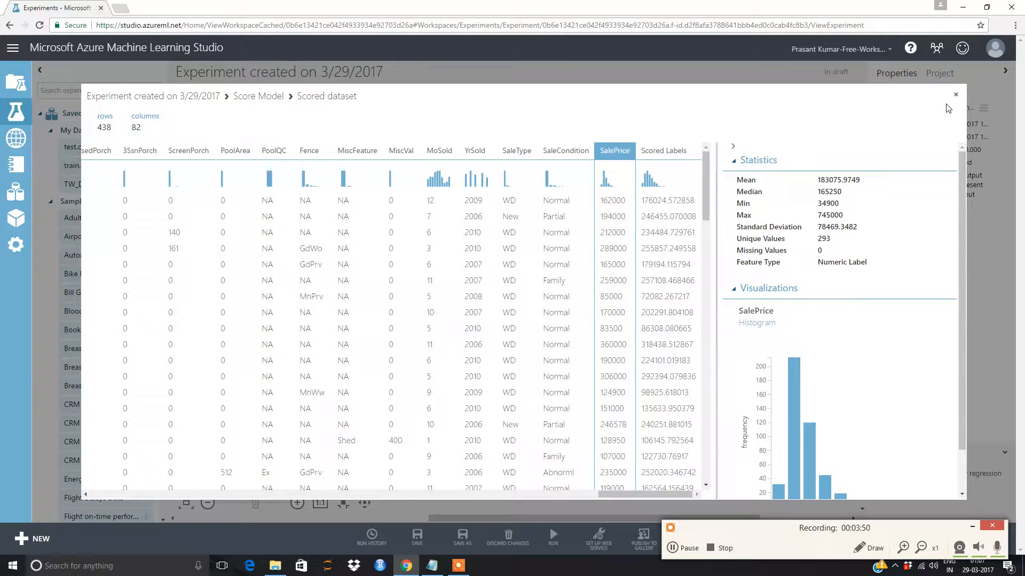
scroll(550, 316, down, 20)
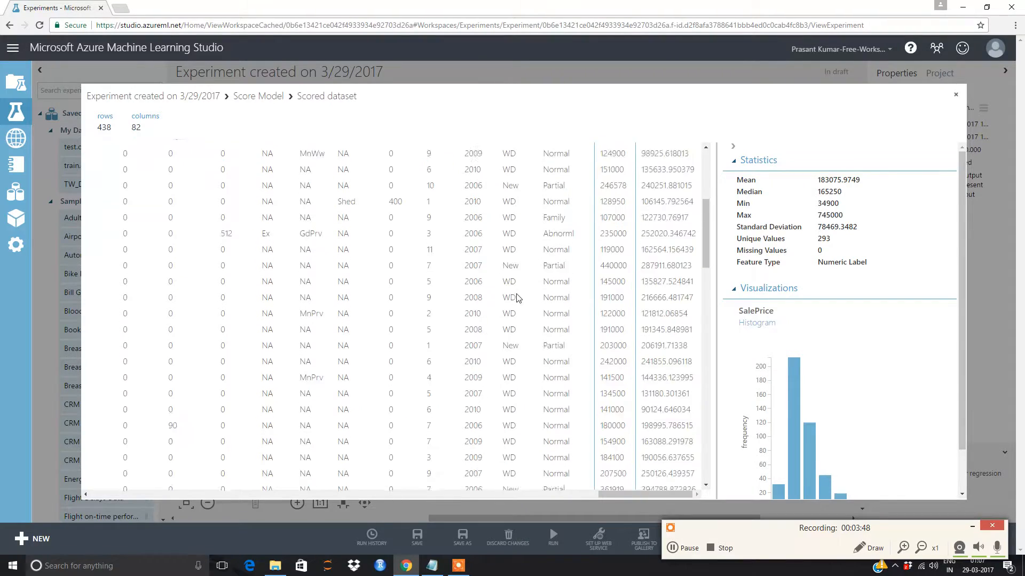
scroll(434, 320, up, 15)
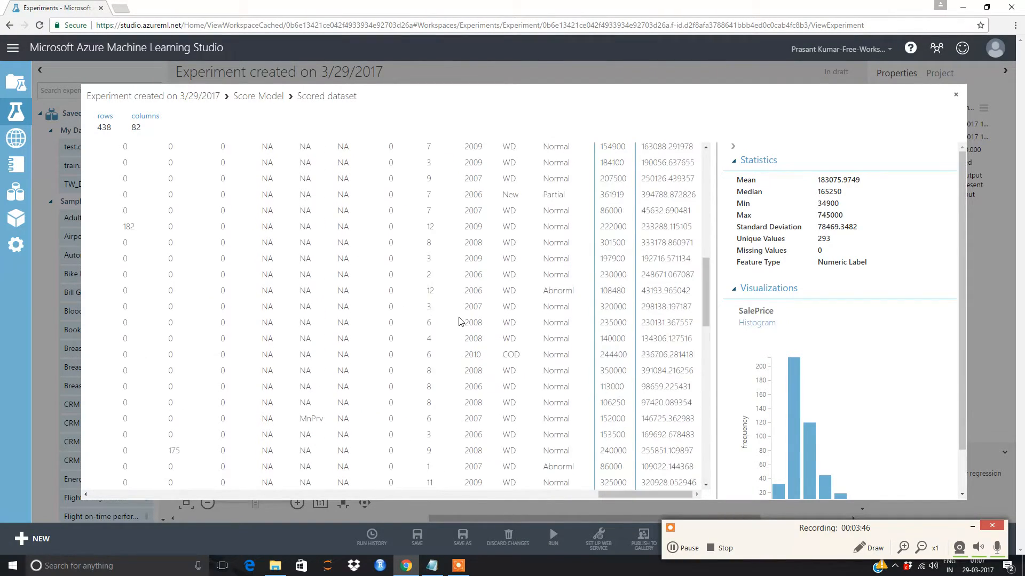
scroll(433, 319, up, 5)
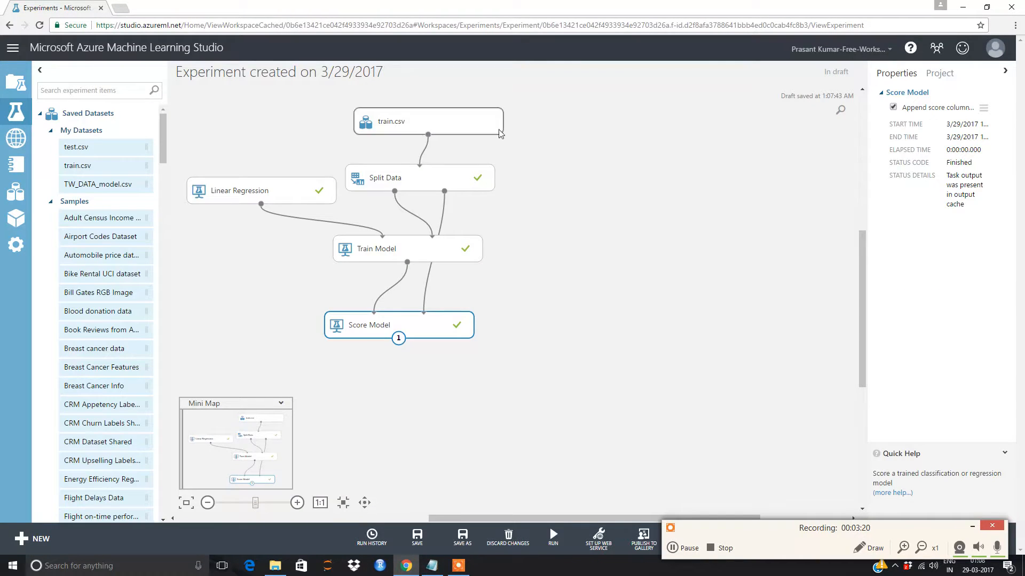
- Search the module list for evalu, add an Evaluate Model module and connect Score Model's output to it
click(59, 90)
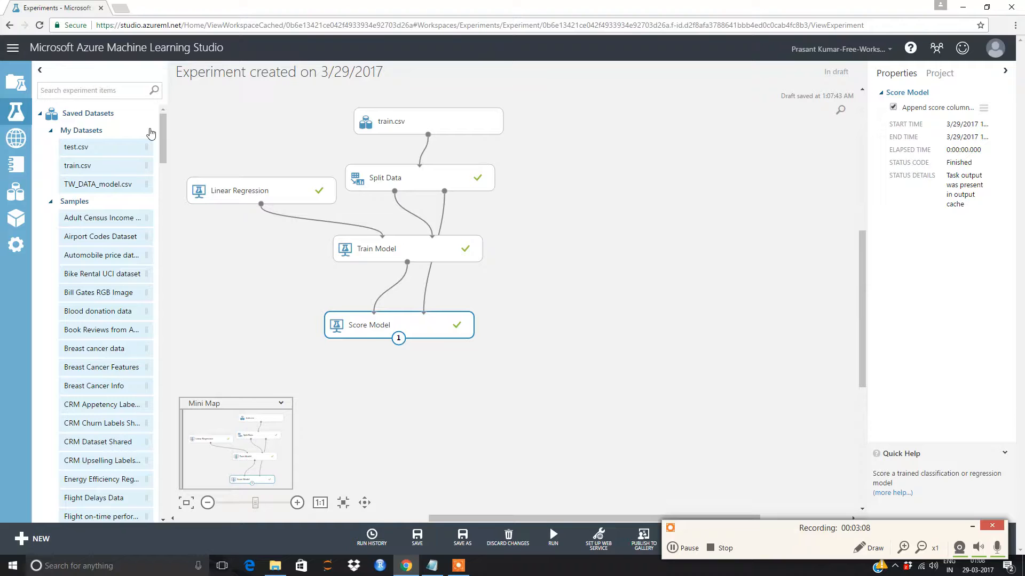
text(evalu)
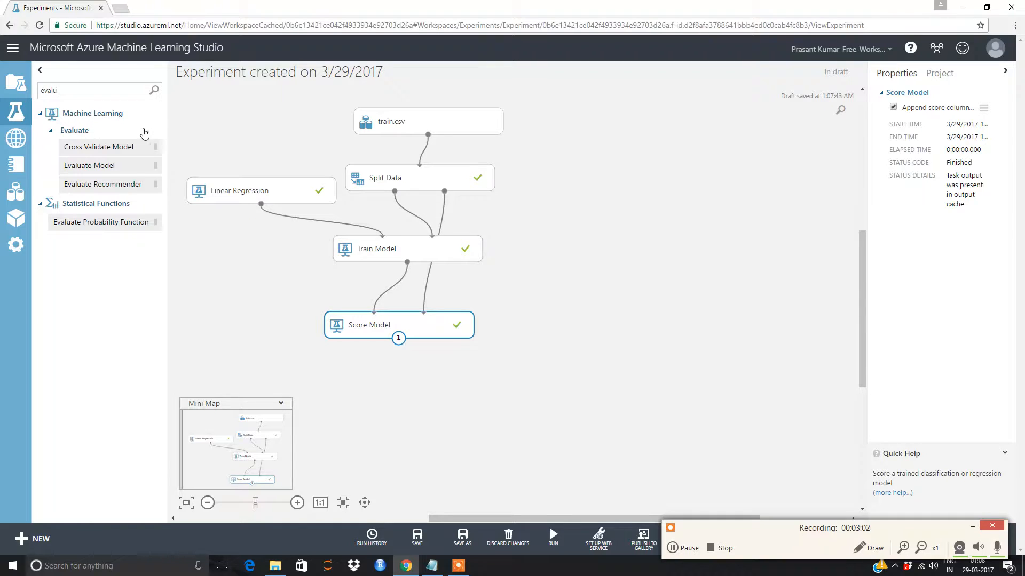
drag(105, 165, 394, 407)
drag(399, 339, 368, 390)
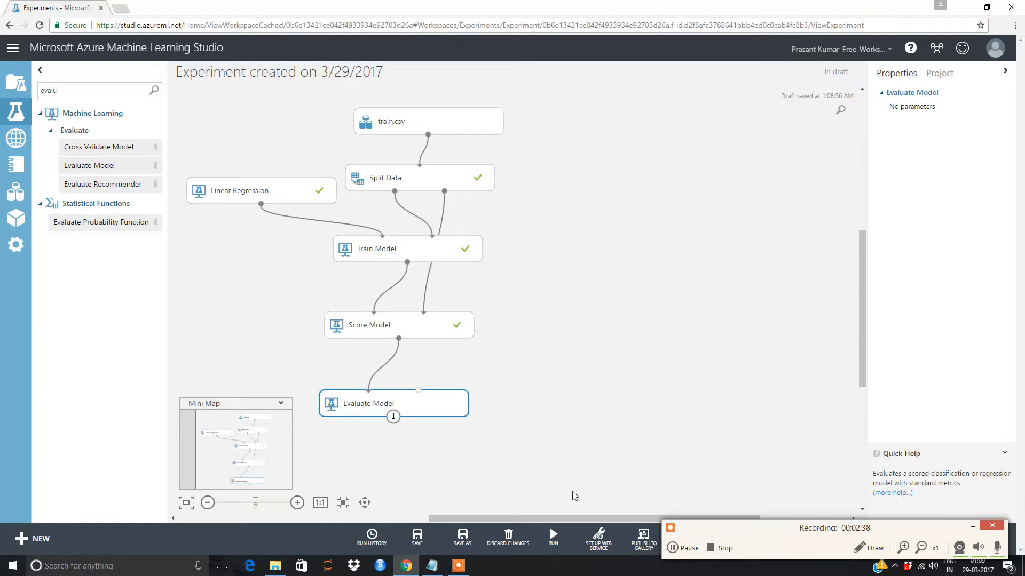
- Run the experiment
mouse_move(568, 533)
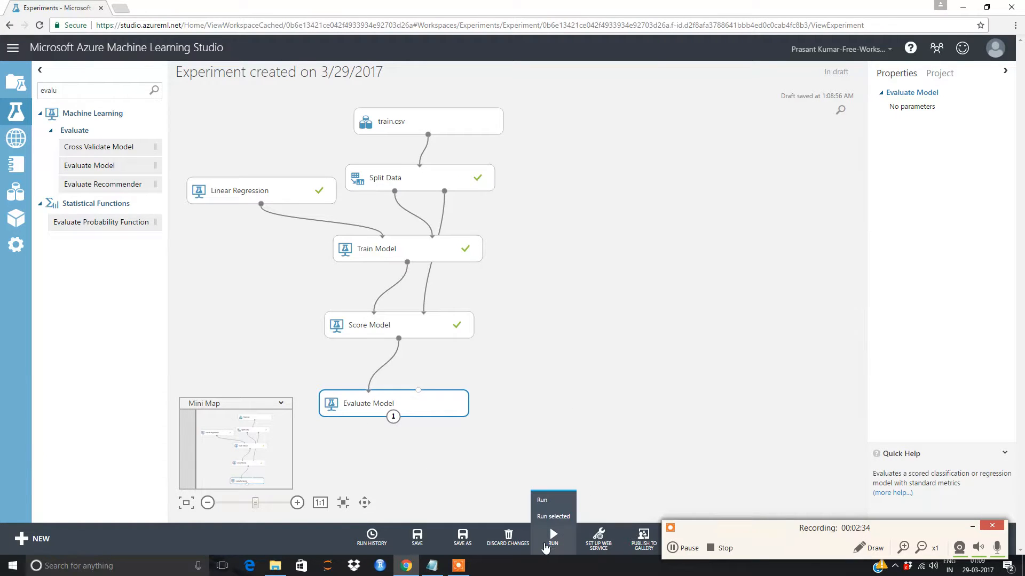
click(553, 536)
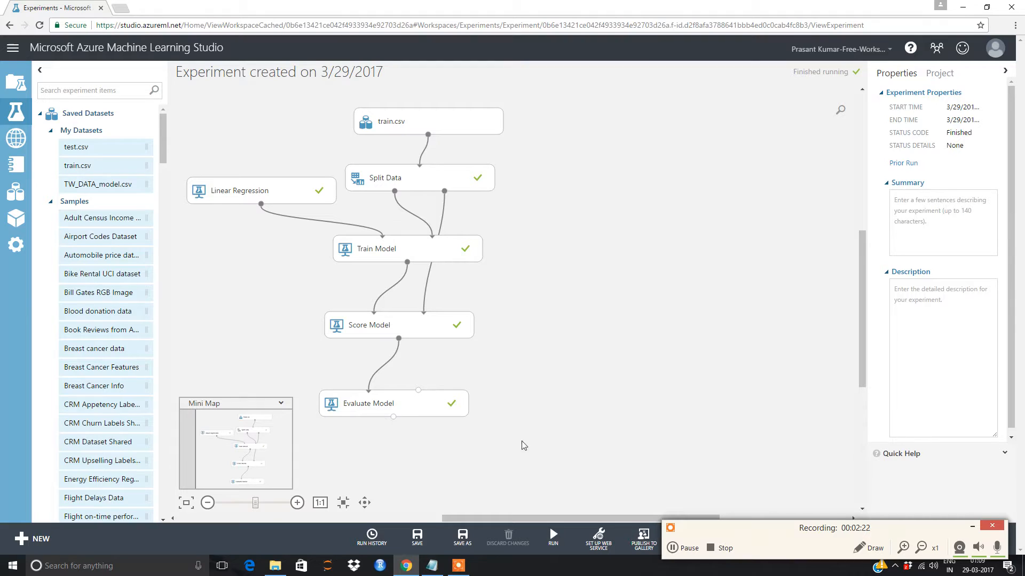
- Open the visualization of the Evaluate Model module's evaluation results
click(368, 404)
right_click(370, 404)
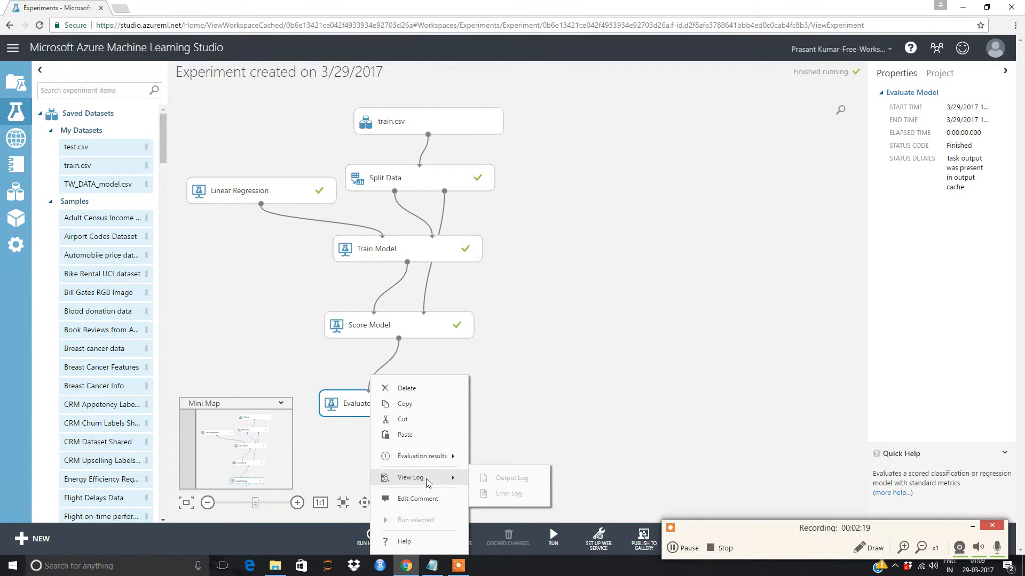
mouse_move(436, 459)
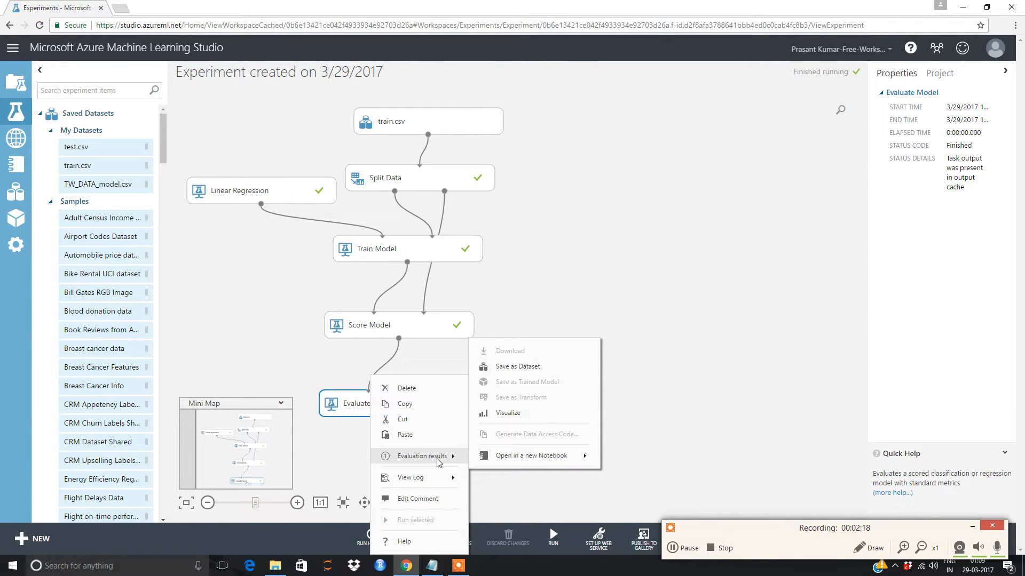
click(498, 414)
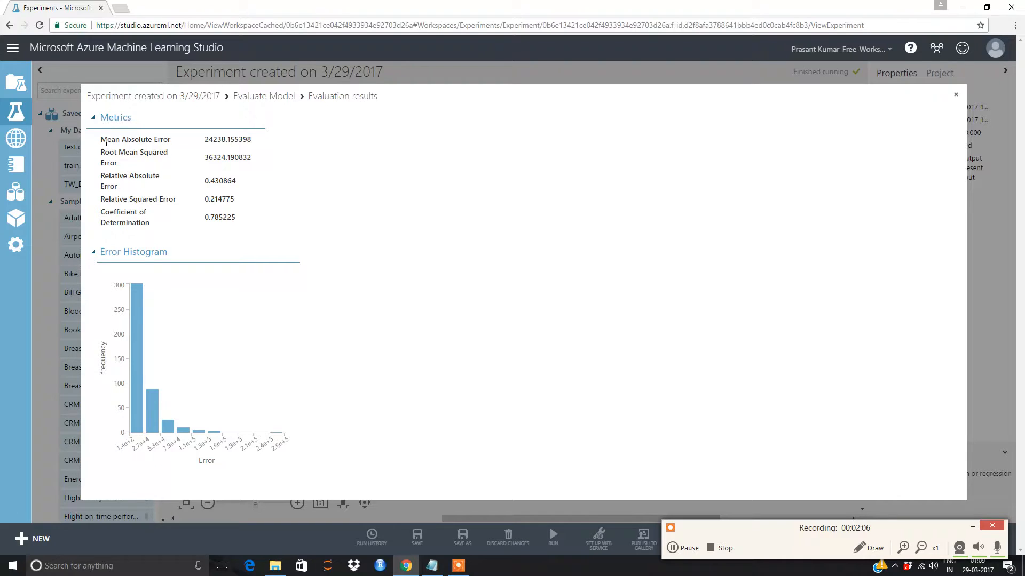
- Examine the regression metrics and error histogram in the evaluation results
drag(106, 137, 187, 140)
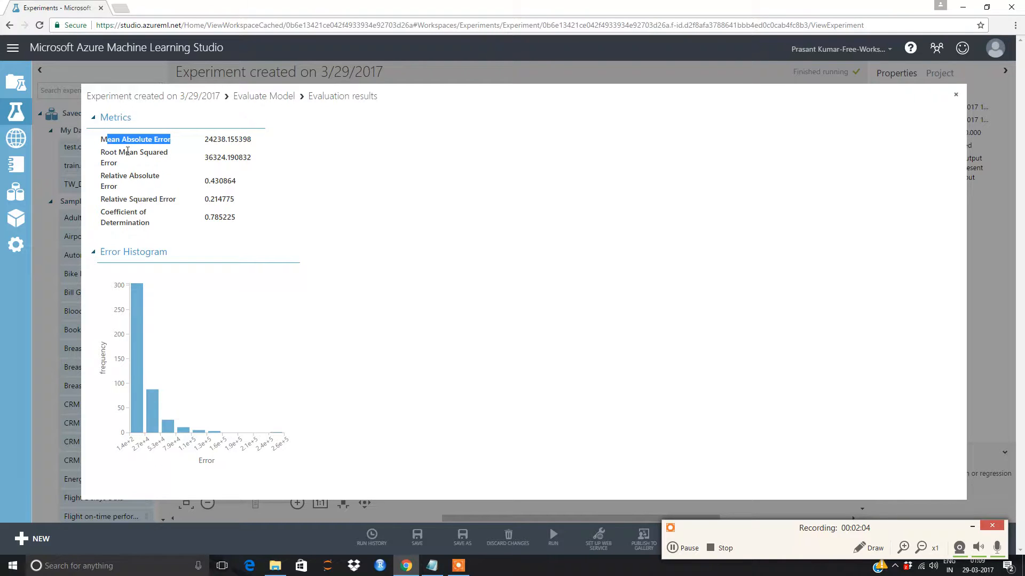
drag(117, 150, 247, 140)
click(222, 180)
click(327, 146)
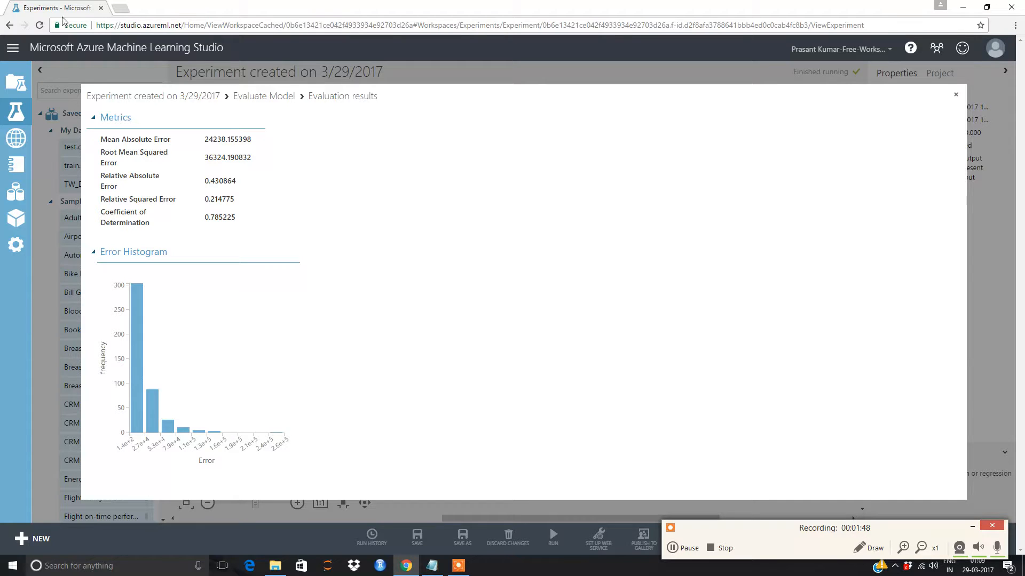
drag(103, 214, 279, 221)
click(279, 221)
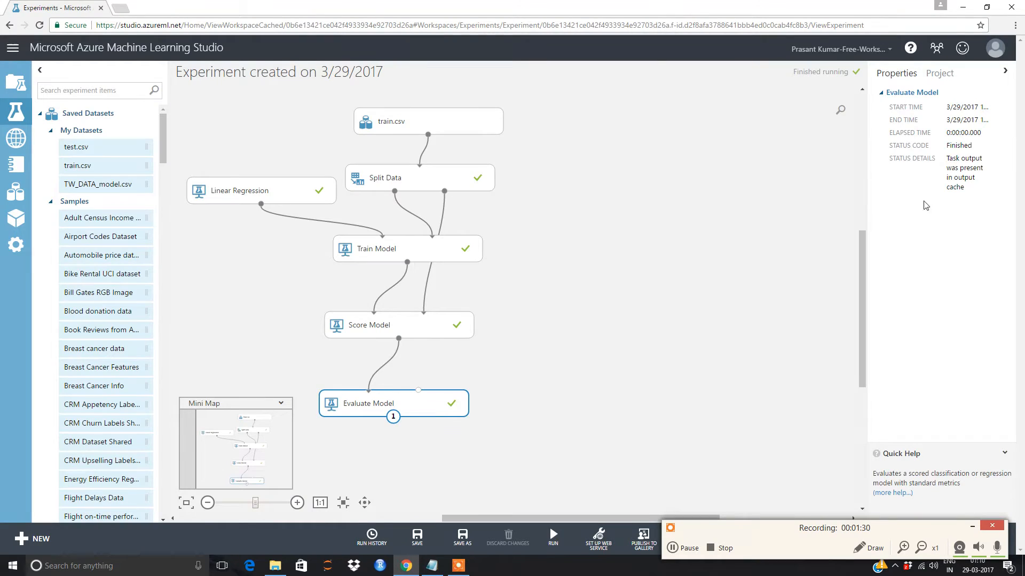
- Search the module list for log and add a Two-Class Logistic Regression module beside Score Model
click(582, 405)
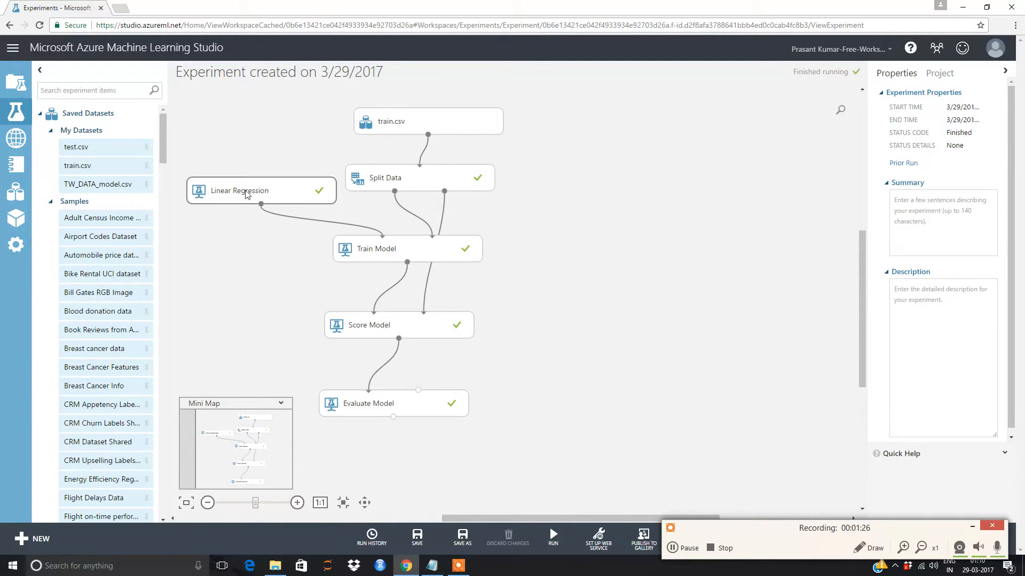
click(75, 91)
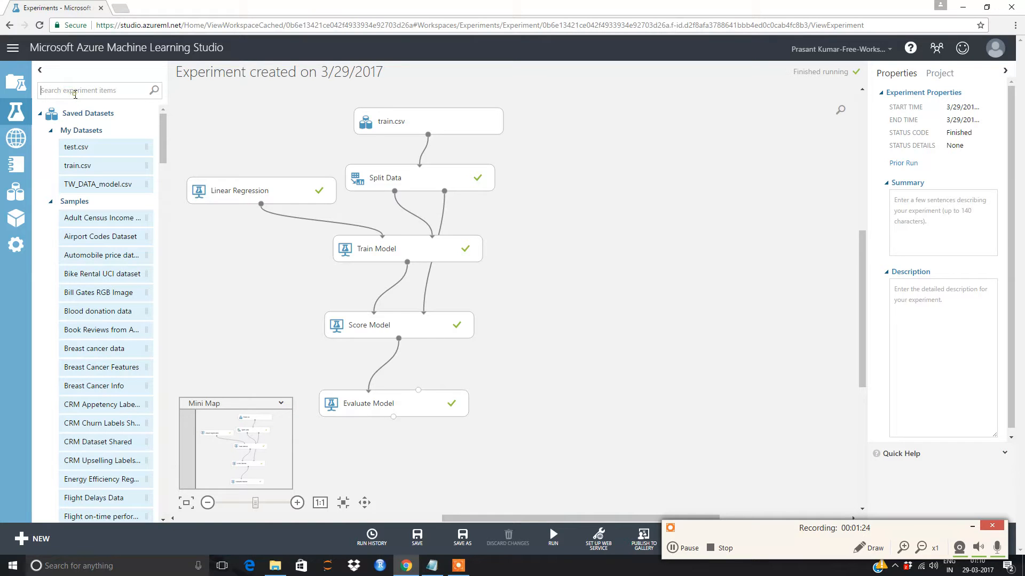
text(log)
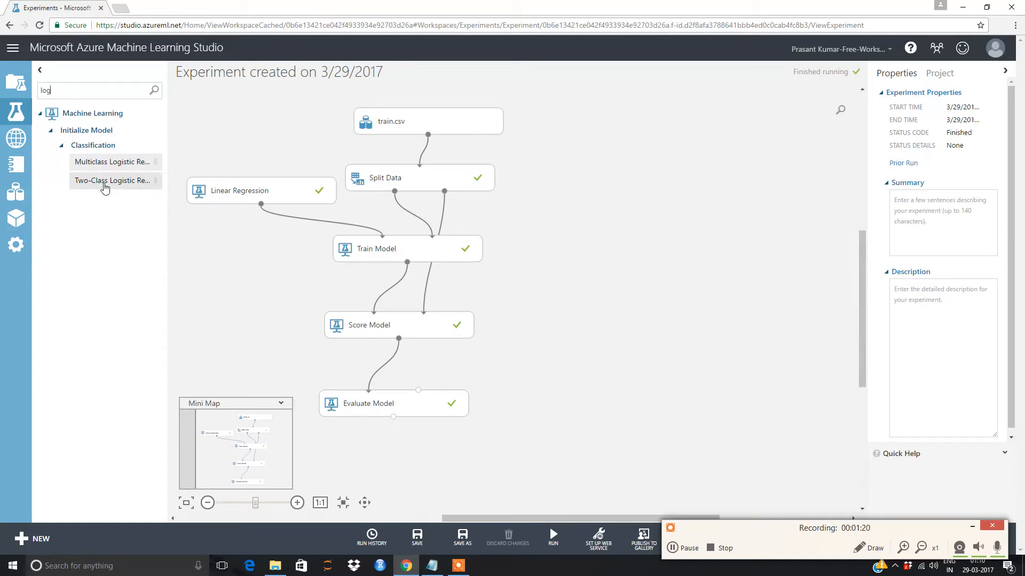
drag(121, 184, 265, 297)
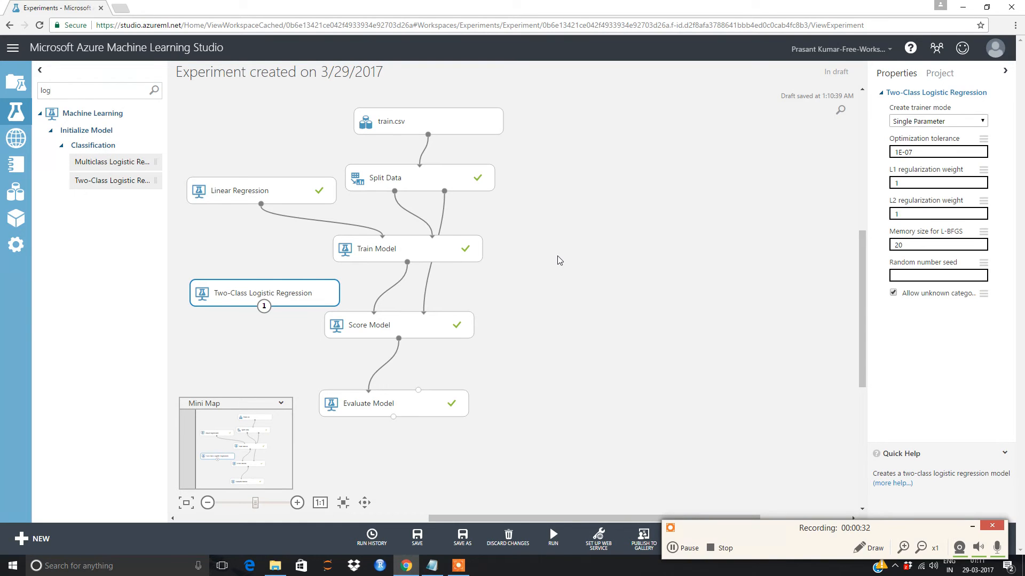
- Browse the workspace's Web Services, Experiments and Projects pages
click(16, 139)
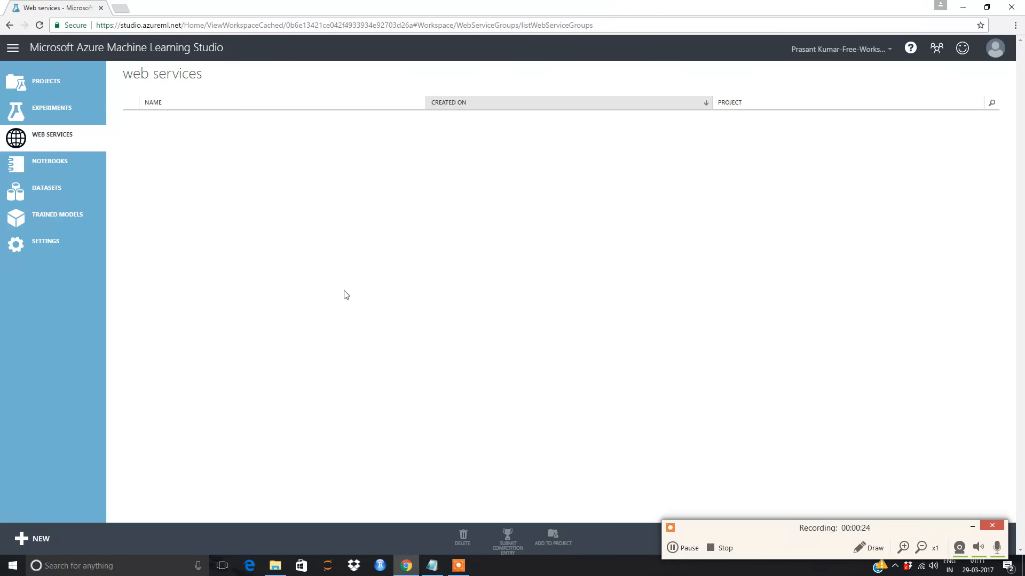
click(44, 107)
click(43, 87)
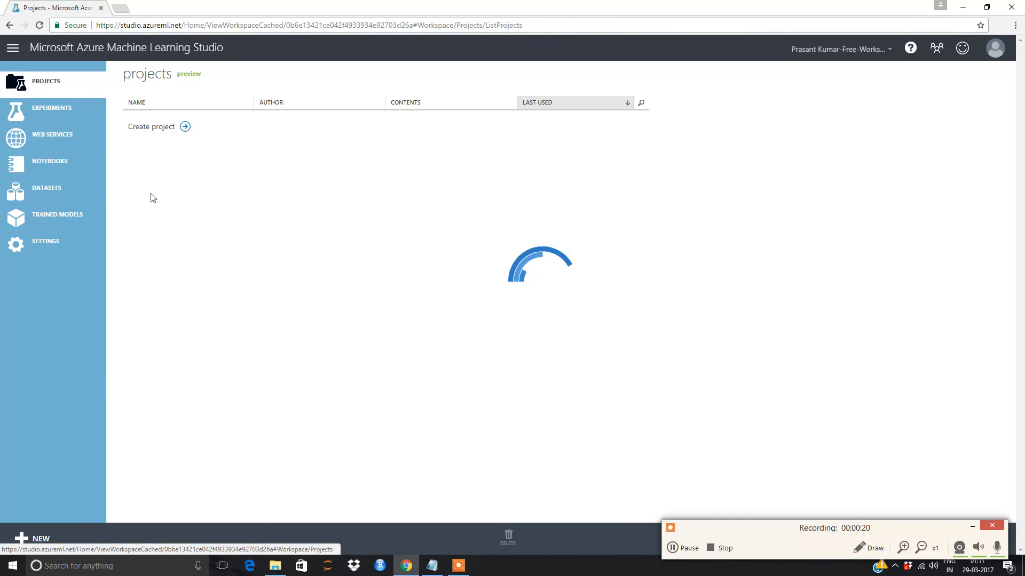